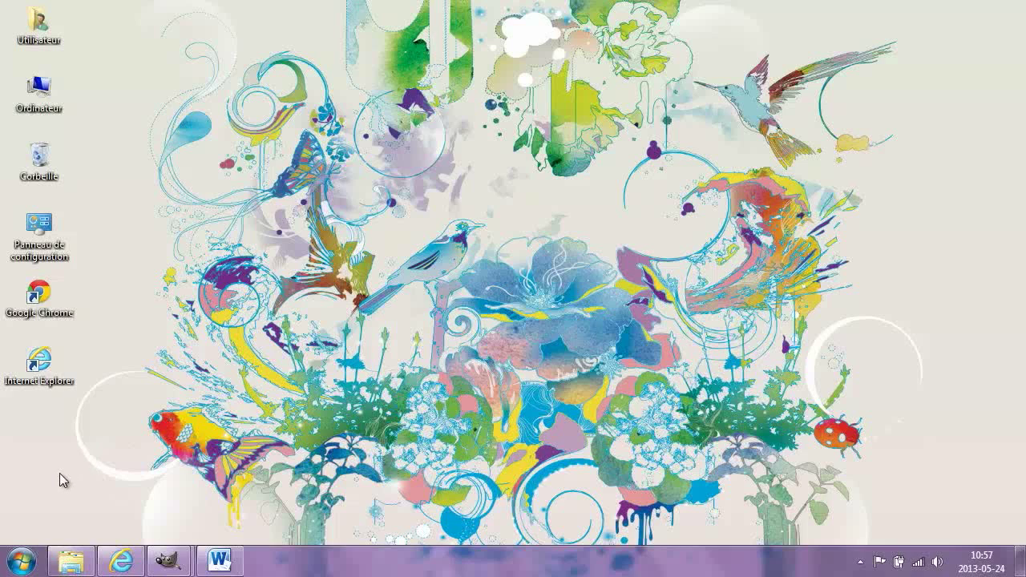
Open the Start menu and dismiss it again without launching anything.
left_click(23, 561)
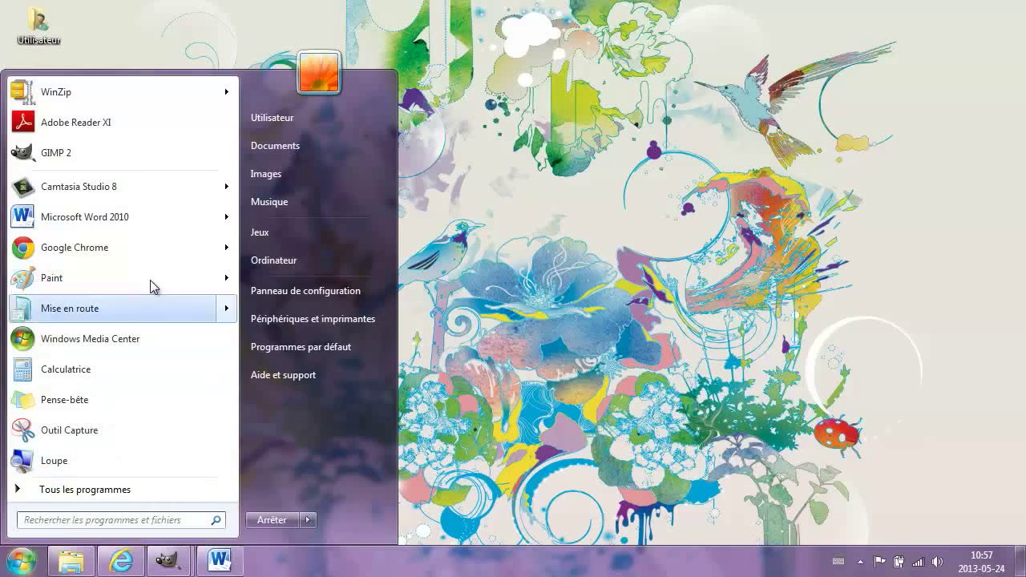
mouse_move(153, 228)
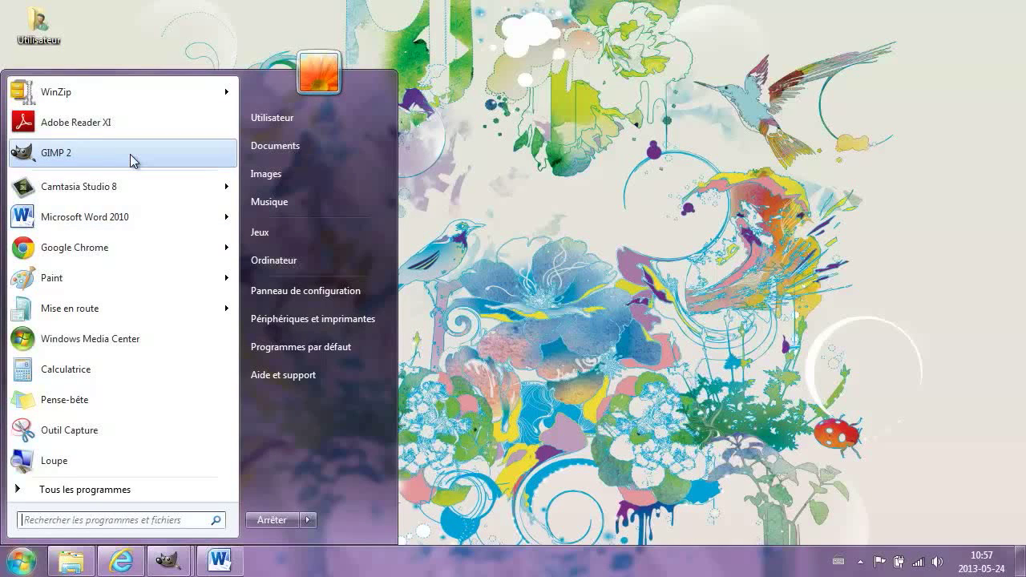
left_click(120, 50)
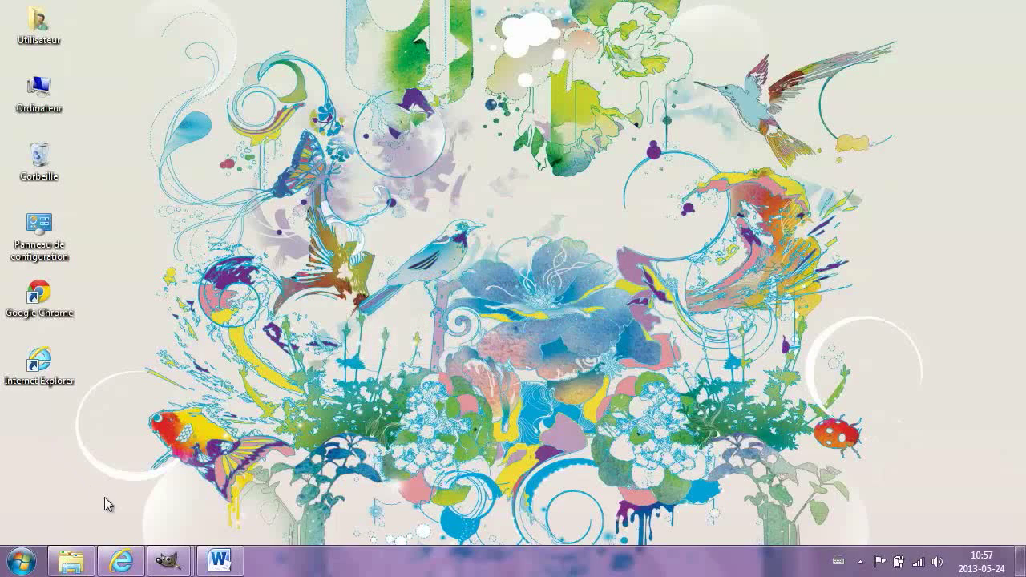
mouse_move(132, 555)
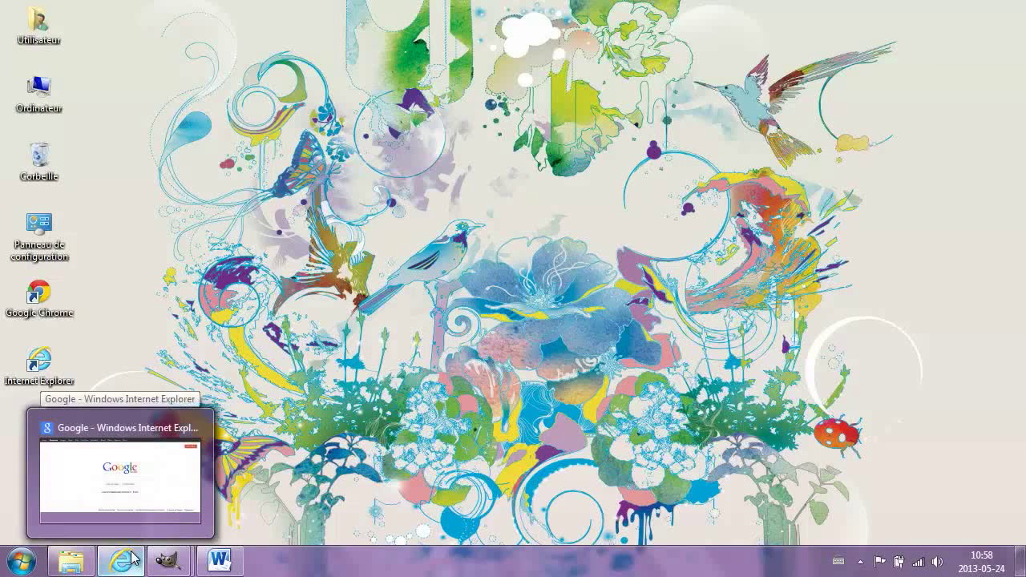
left_click(180, 480)
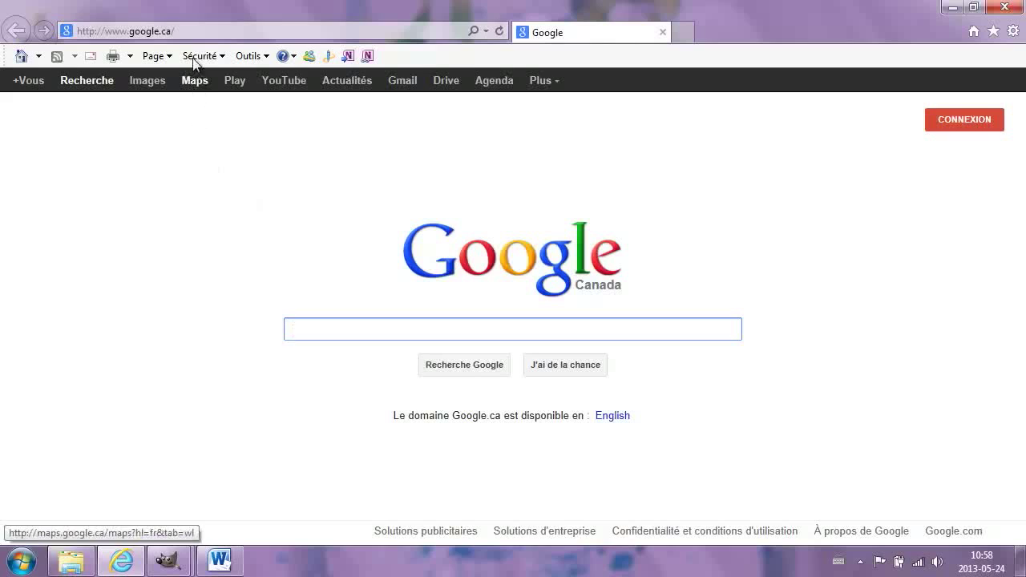
left_click(196, 32)
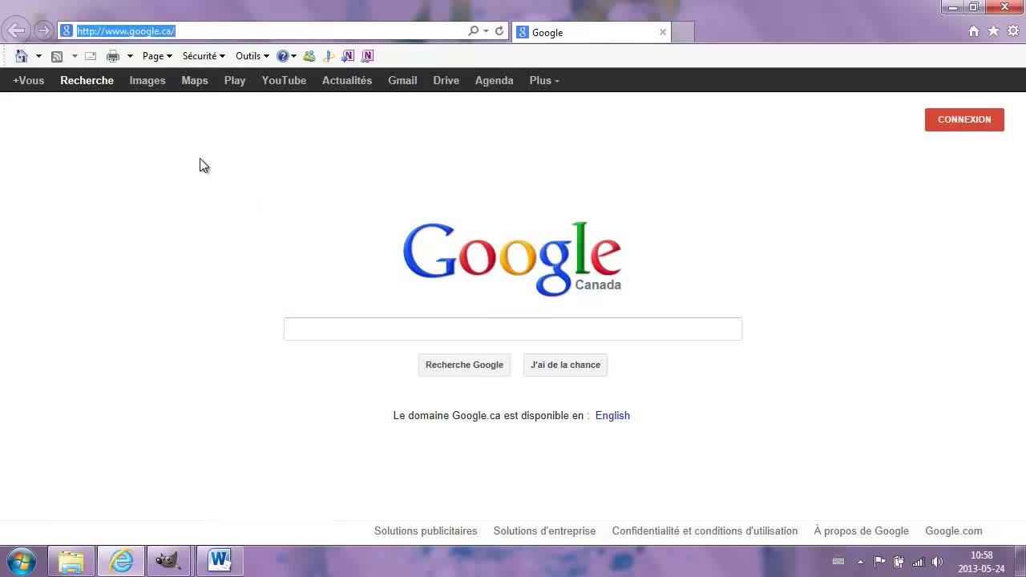
type("www.")
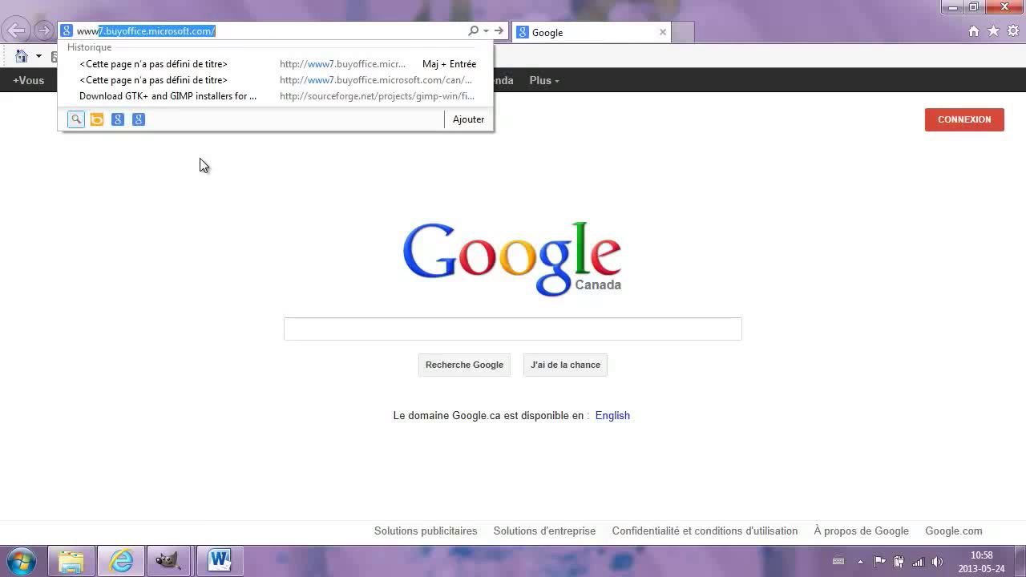
type("pdfenword")
key("Down")
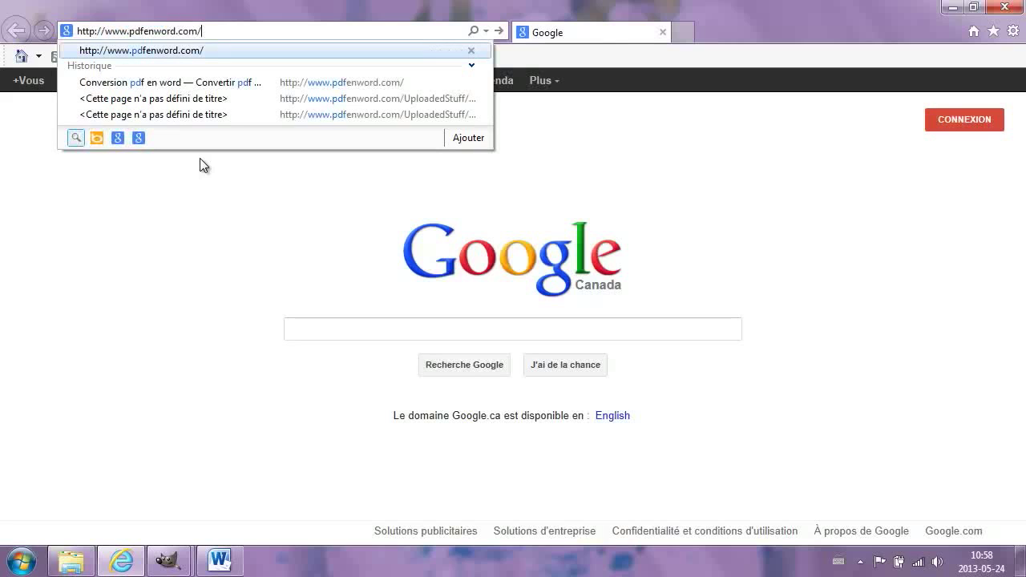
key("Return")
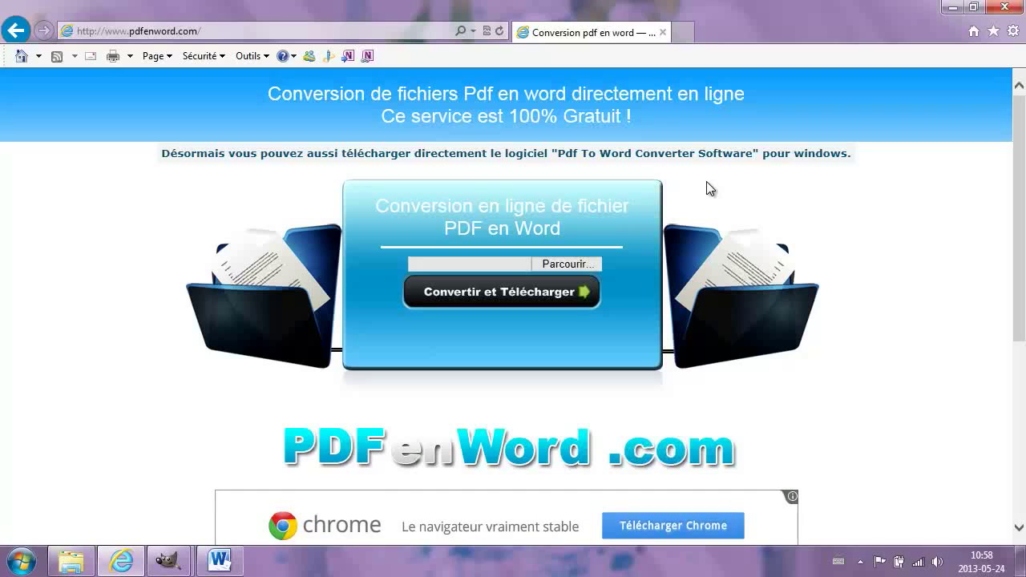
Choose références.pdf from Bibliothèques > Documents as the file to upload.
left_click(598, 267)
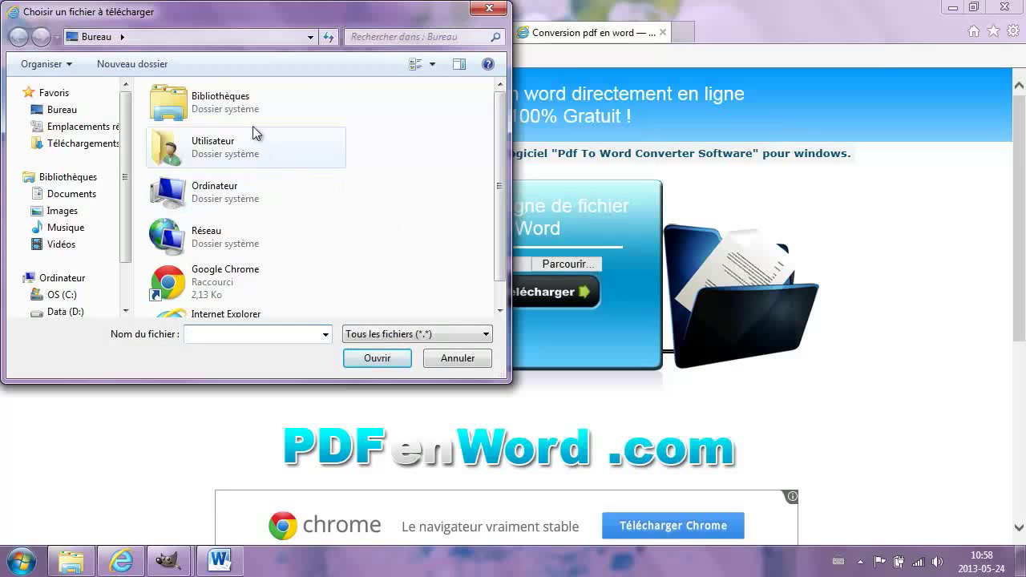
double_click(250, 112)
double_click(252, 152)
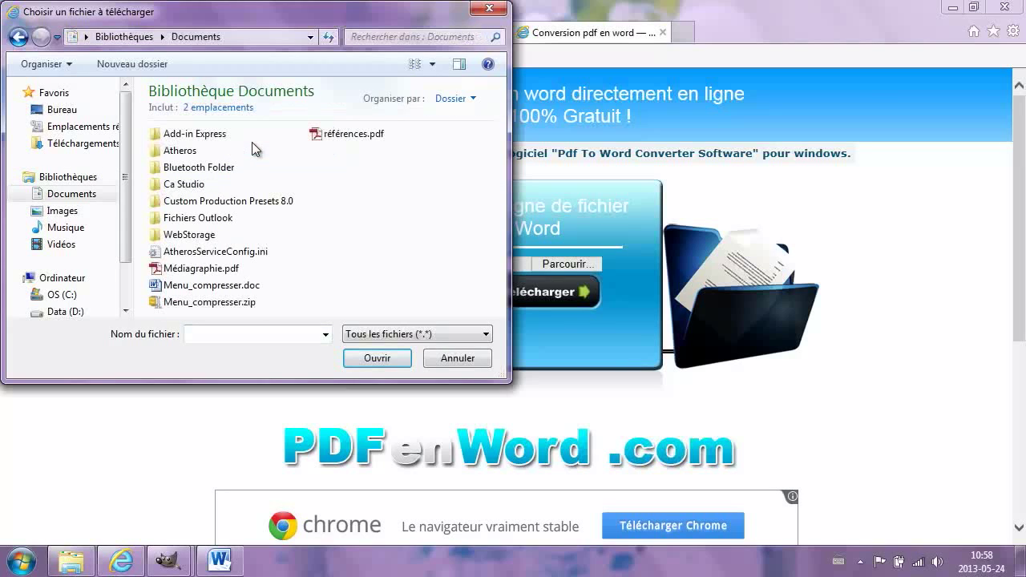
left_click(343, 142)
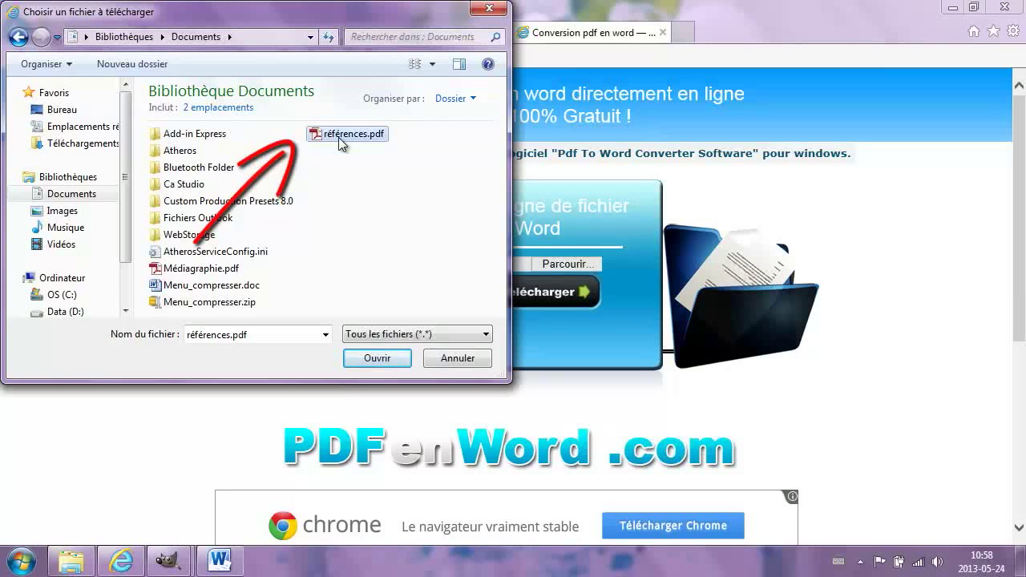
left_click(405, 361)
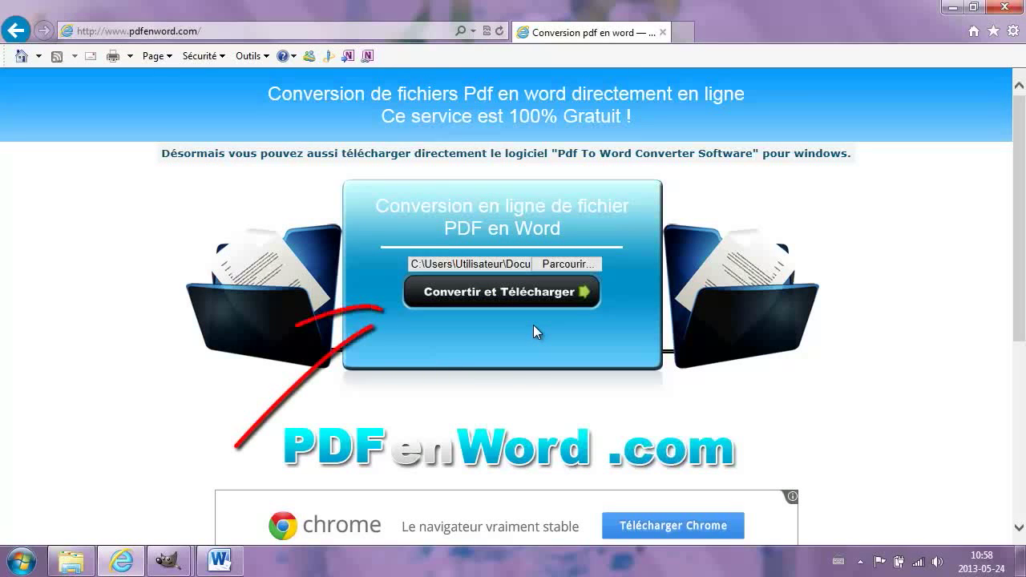
Convert the PDF to Word, download it, and open it editable in Word.
left_click(567, 302)
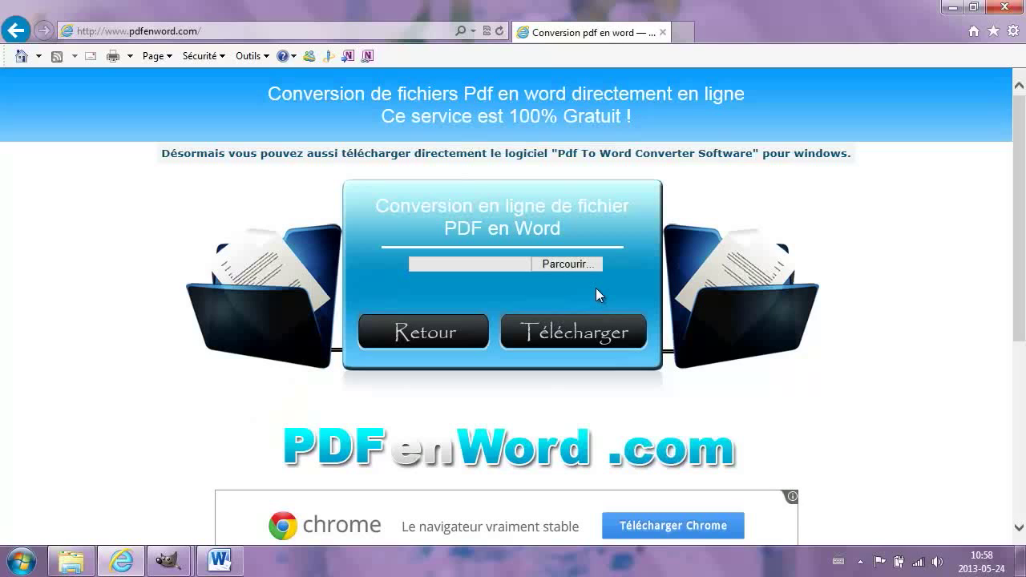
left_click(636, 332)
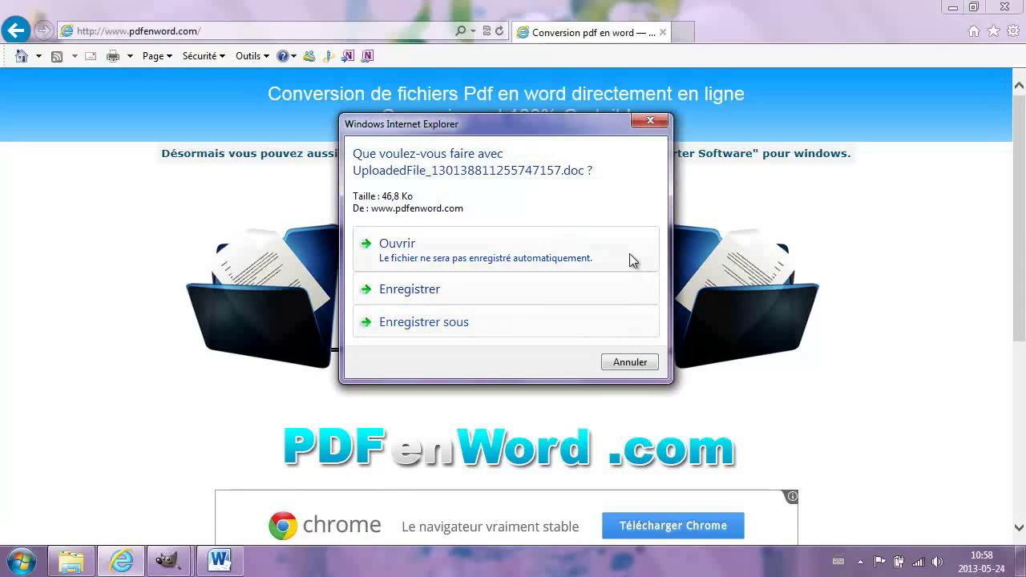
left_click(630, 255)
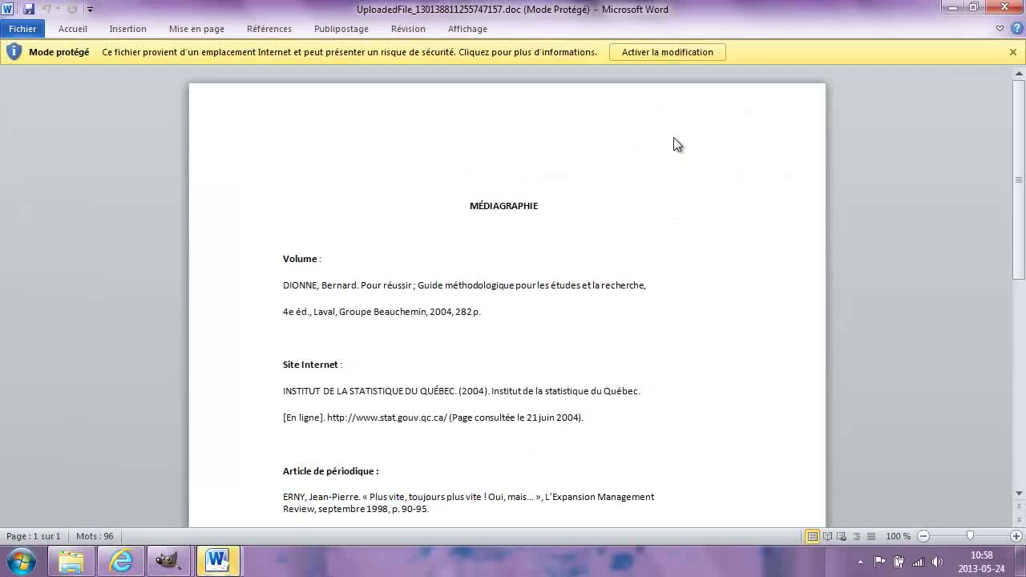
left_click(668, 51)
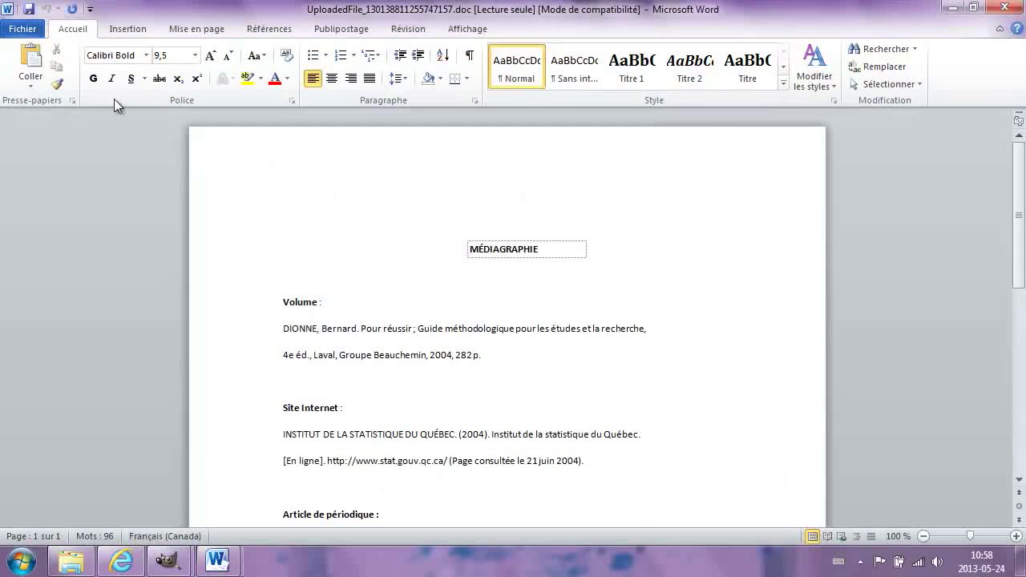
Save the converted document as références in Word 97-2003 (*.doc) format.
left_click(41, 30)
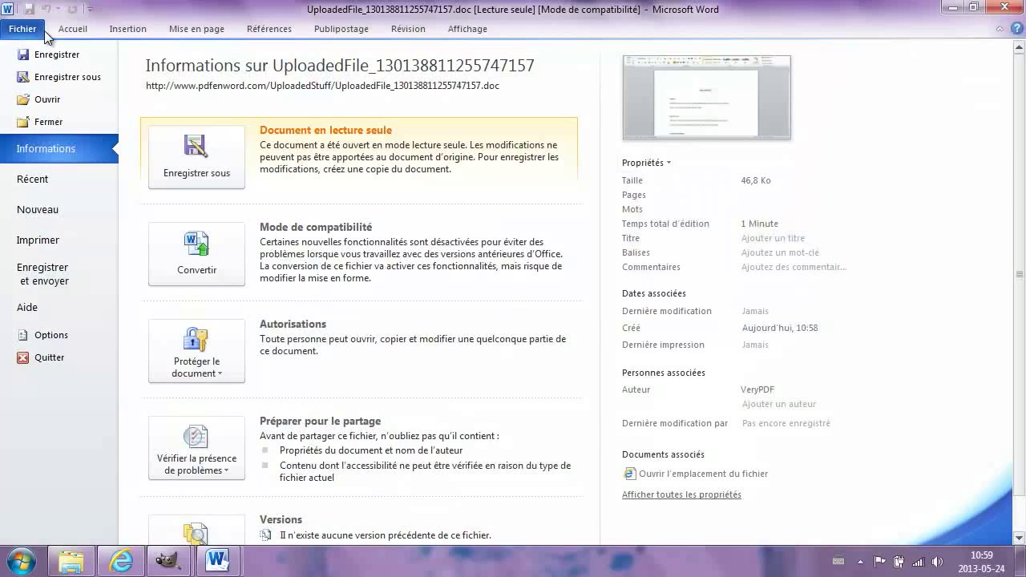
left_click(106, 78)
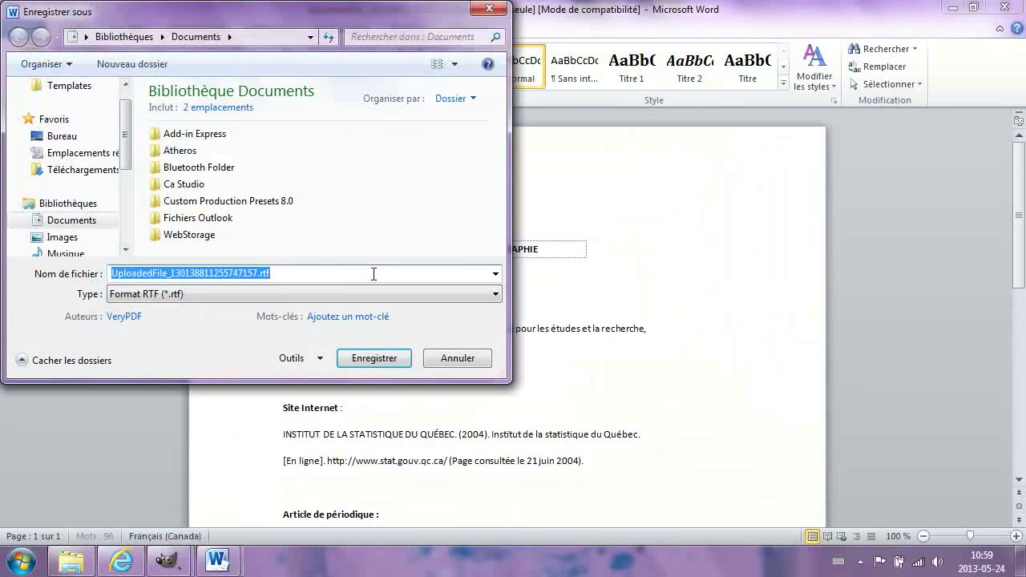
key("BackSpace")
type("références")
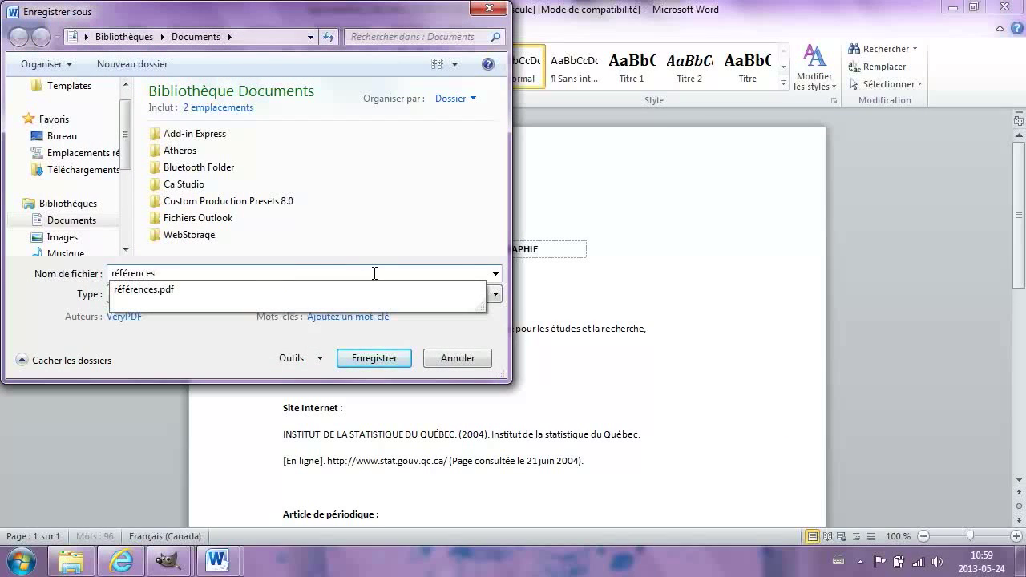
left_click(226, 342)
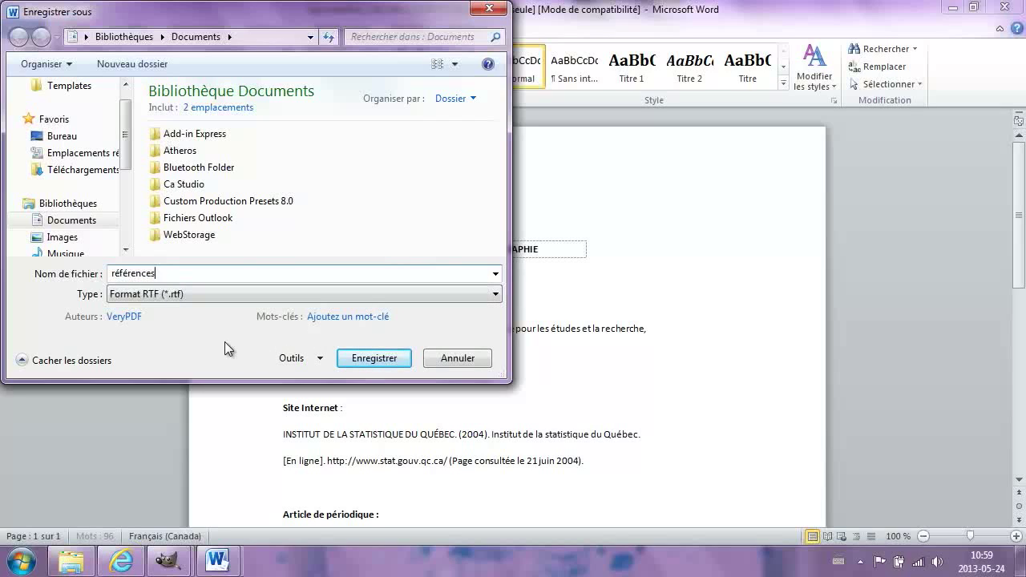
left_click(424, 296)
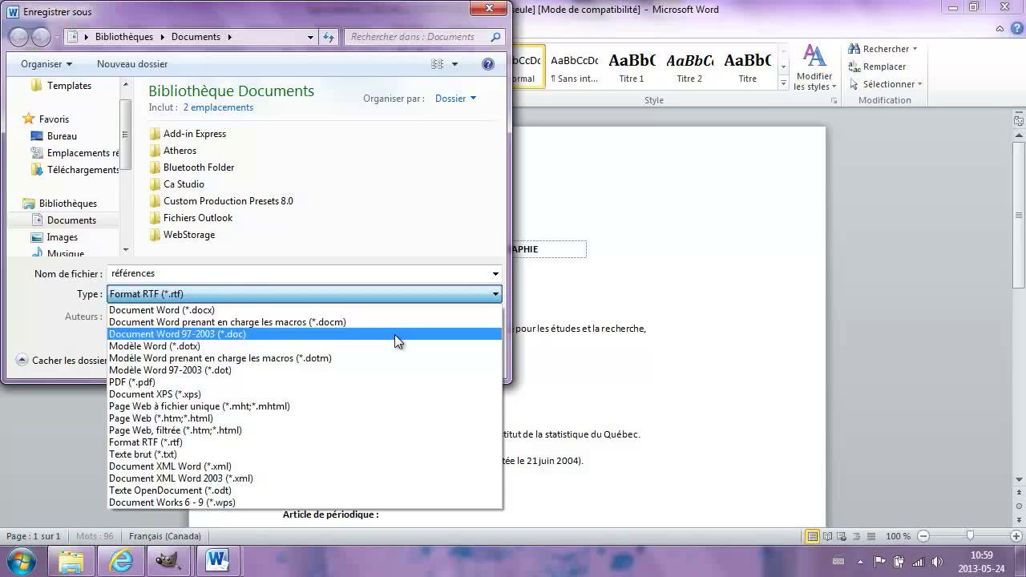
left_click(395, 334)
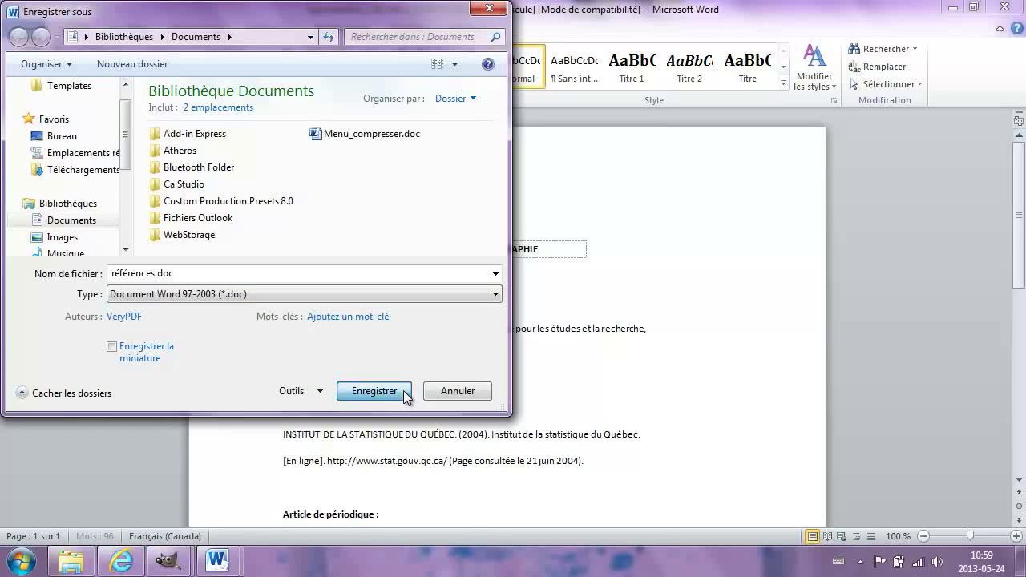
left_click(403, 390)
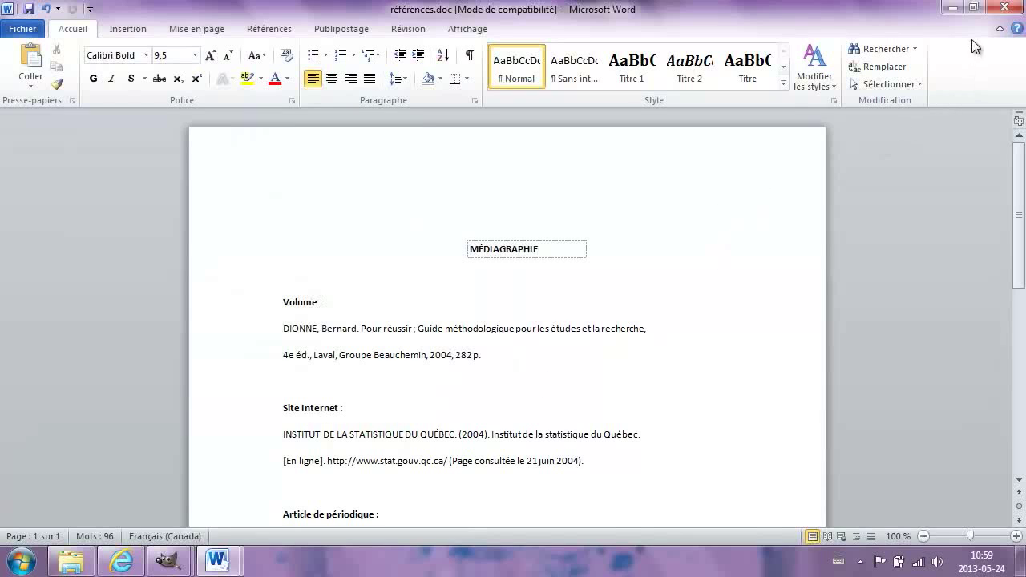
Minimize références.doc, Document1 and the browser to show the desktop.
left_click(954, 11)
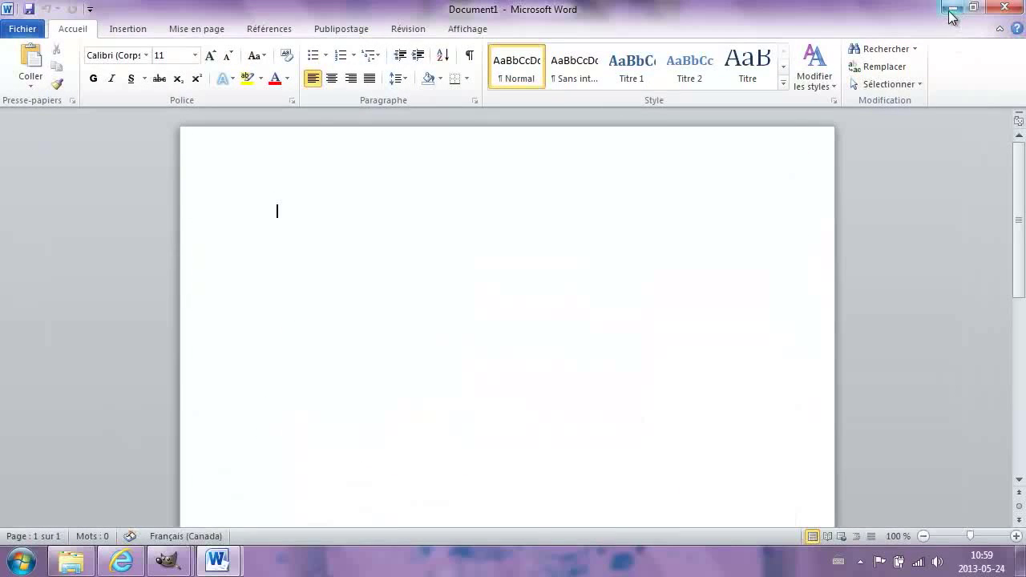
left_click(952, 9)
left_click(956, 8)
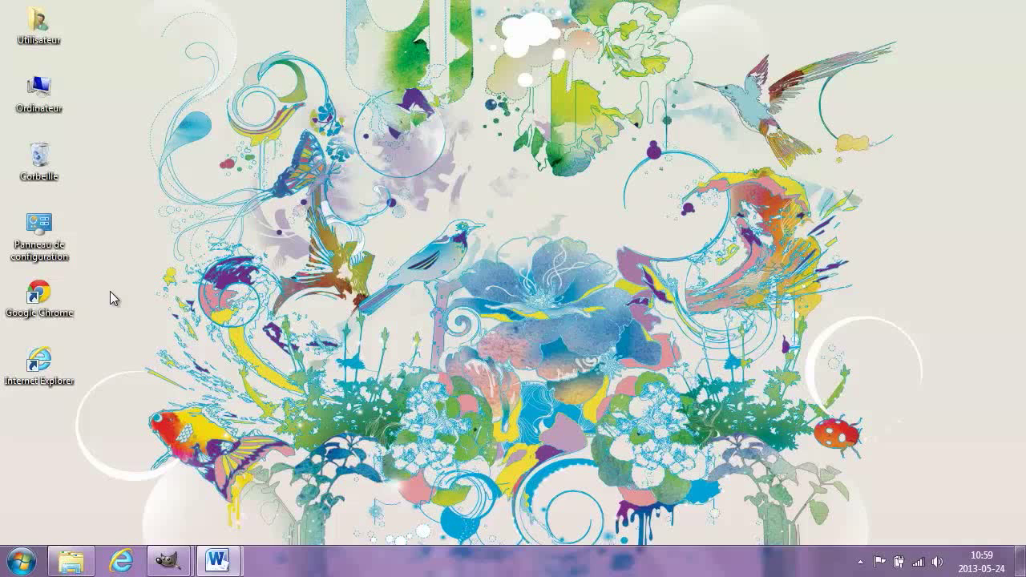
Switch to GIMP and import Médiagraphie.pdf from Documents, its six pages as layers.
left_click(169, 561)
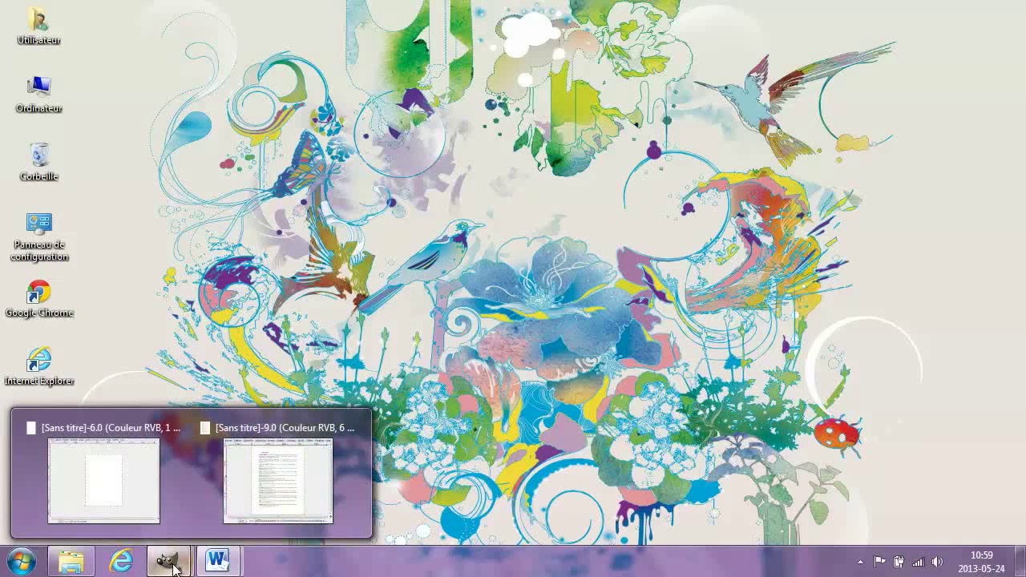
left_click(140, 492)
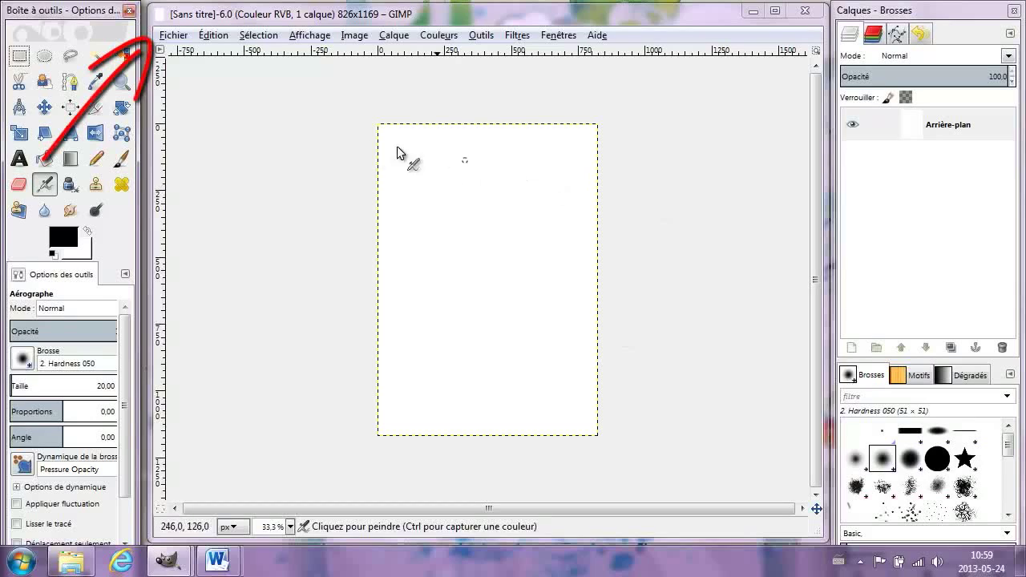
left_click(184, 37)
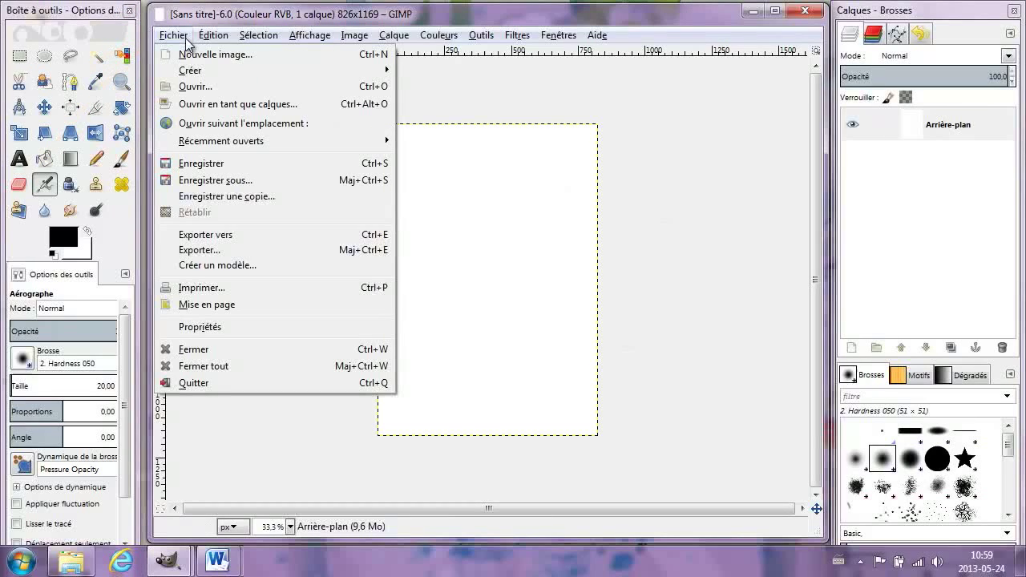
left_click(269, 87)
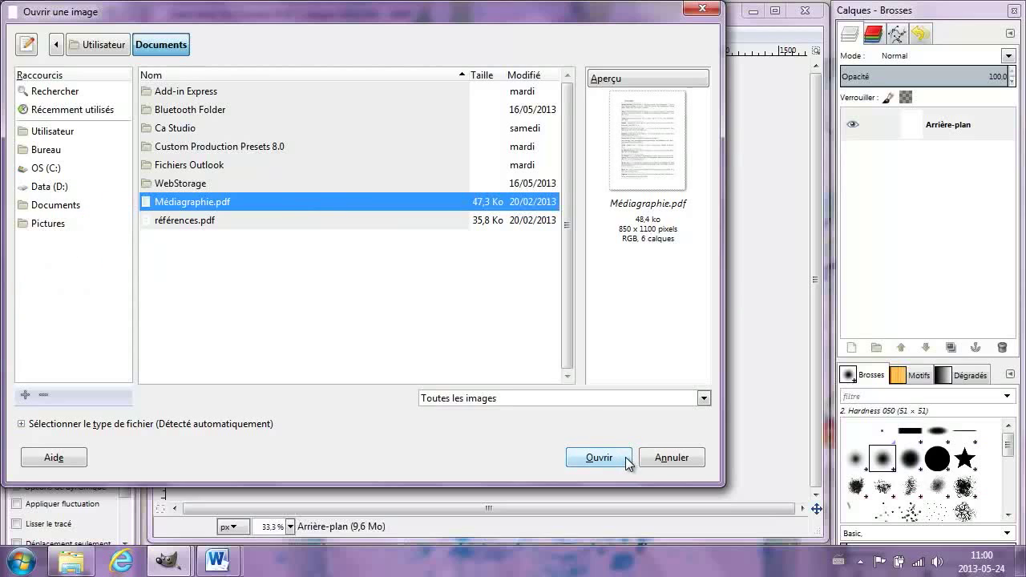
left_click(599, 458)
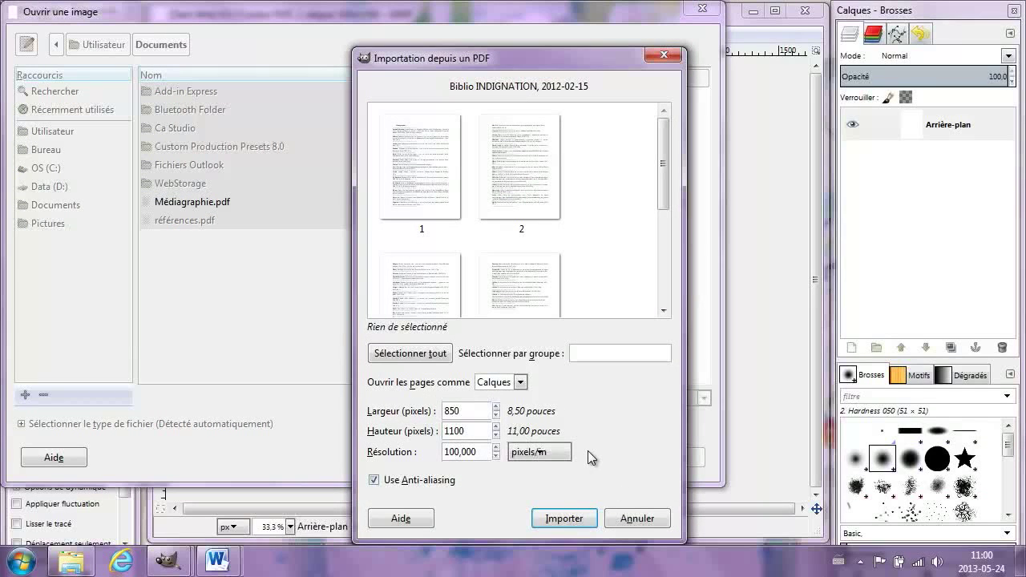
left_click(587, 519)
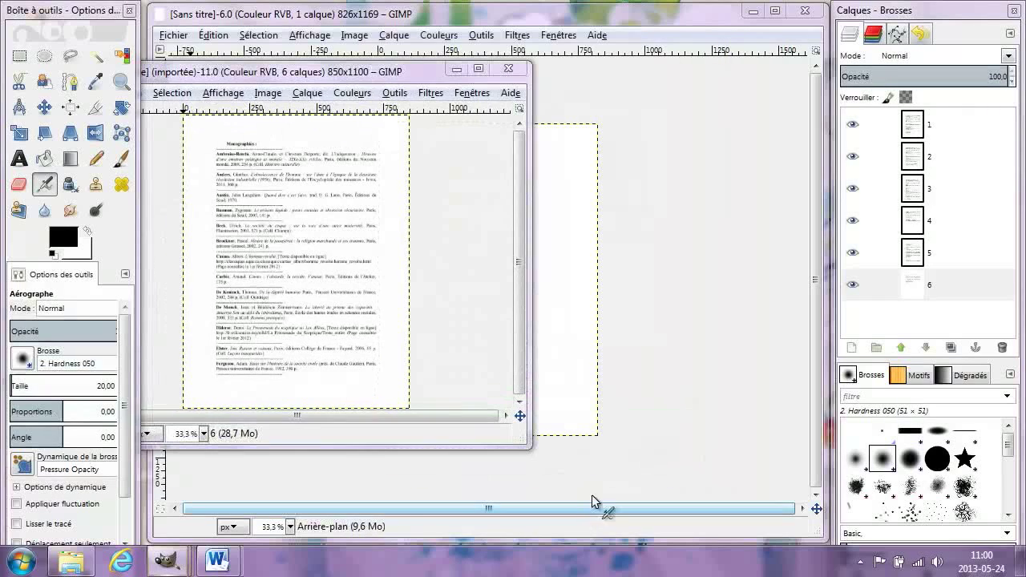
Export the image as Médiagraphie.jpg in JPEG format at quality 90, then minimize GIMP.
left_click_drag(371, 71, 486, 49)
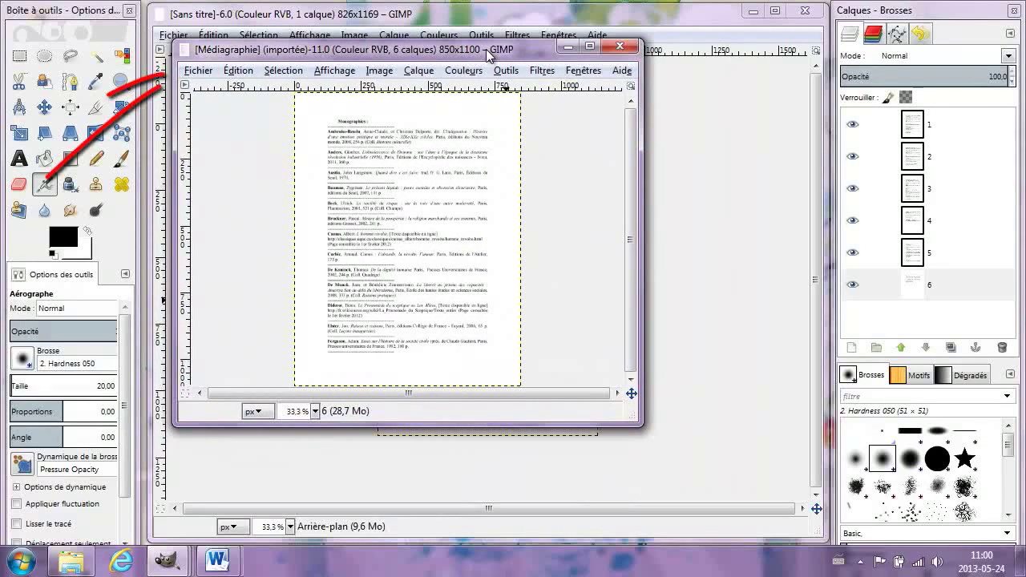
left_click(197, 70)
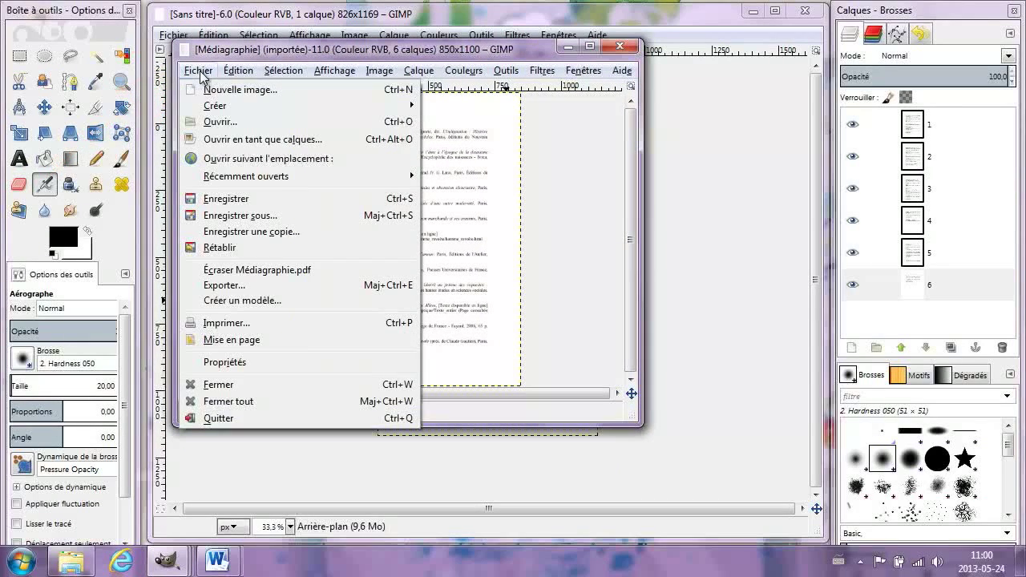
left_click(306, 286)
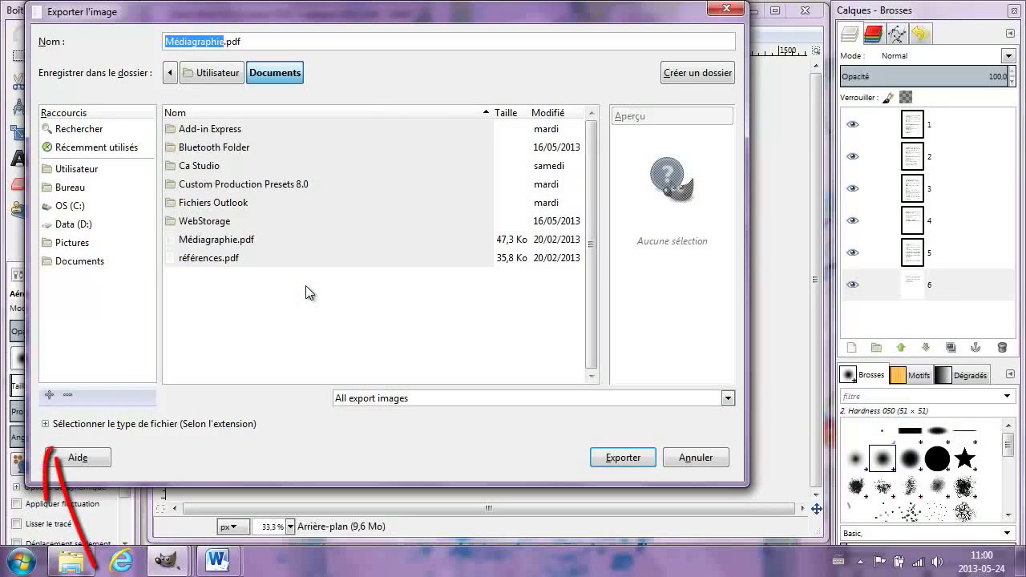
left_click(47, 425)
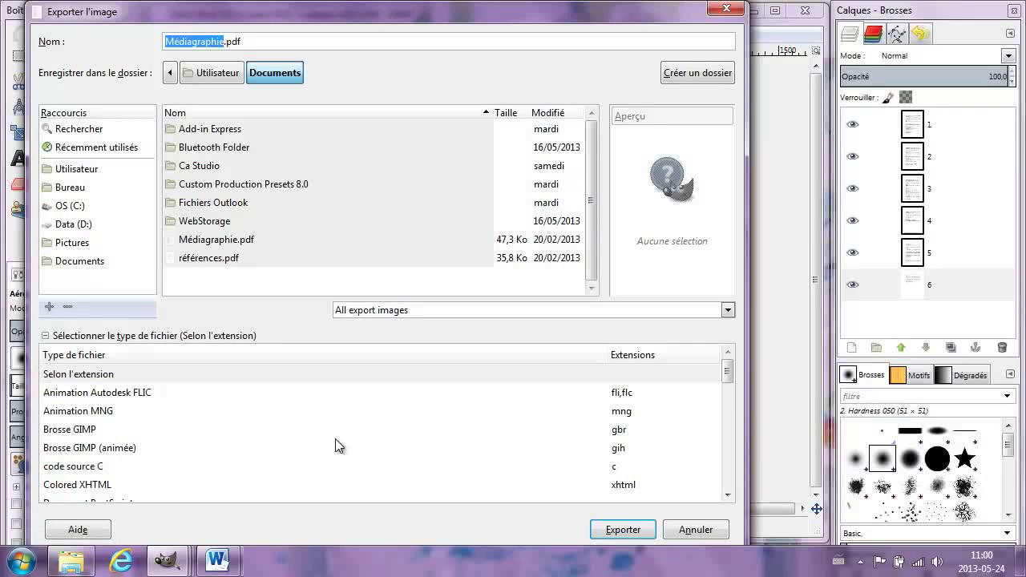
left_click_drag(728, 374, 728, 412)
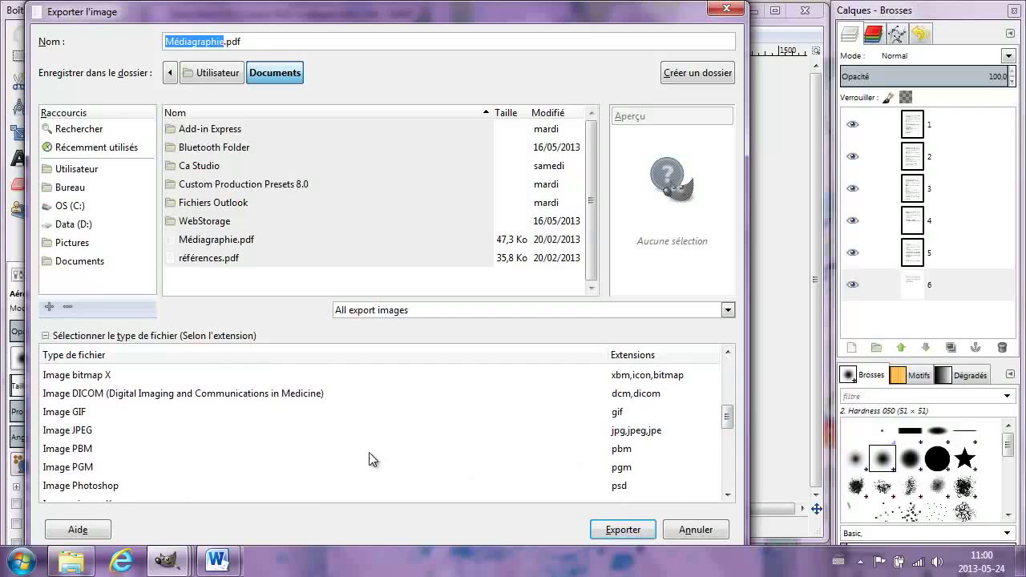
left_click(157, 430)
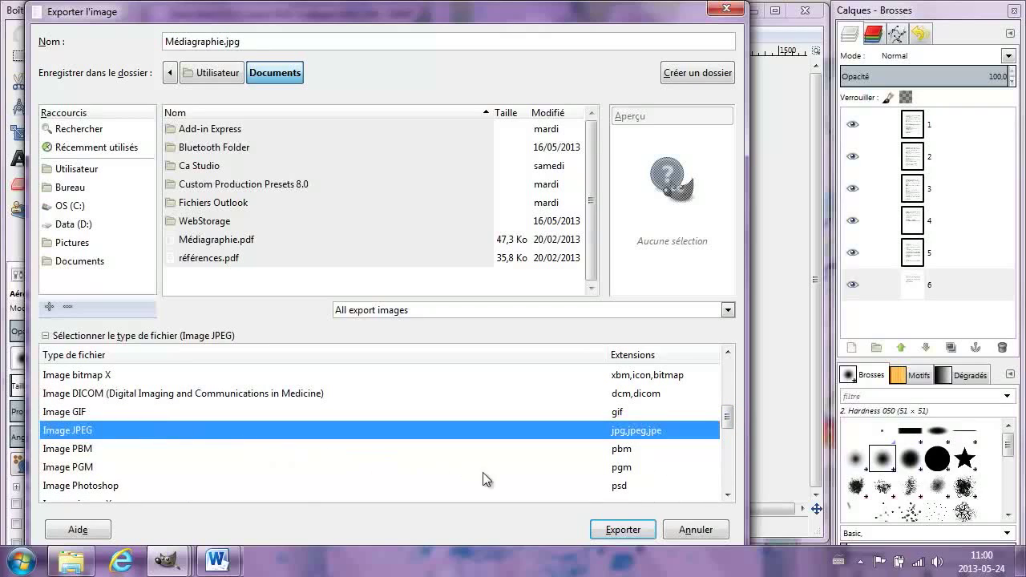
left_click(646, 535)
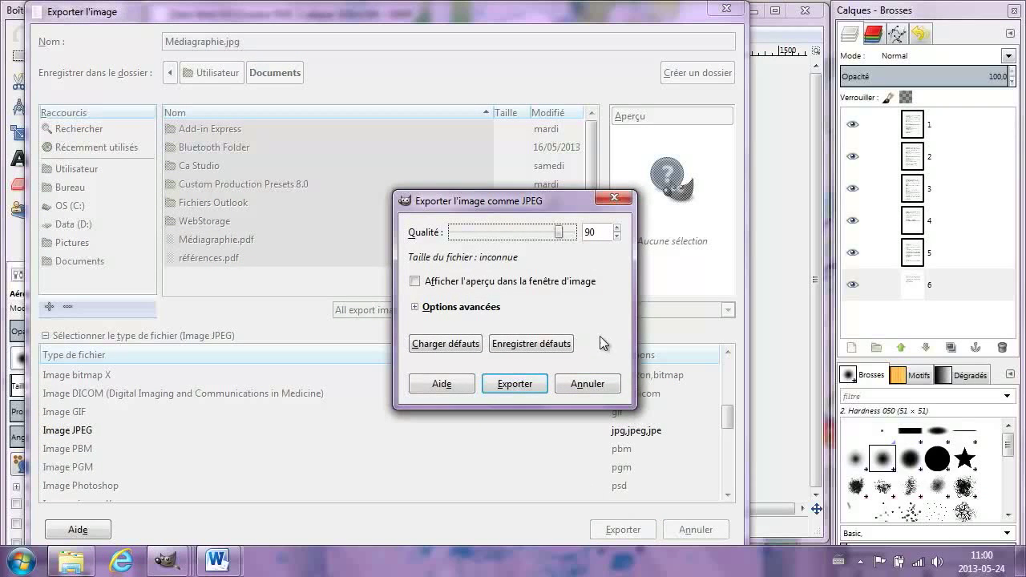
left_click(544, 386)
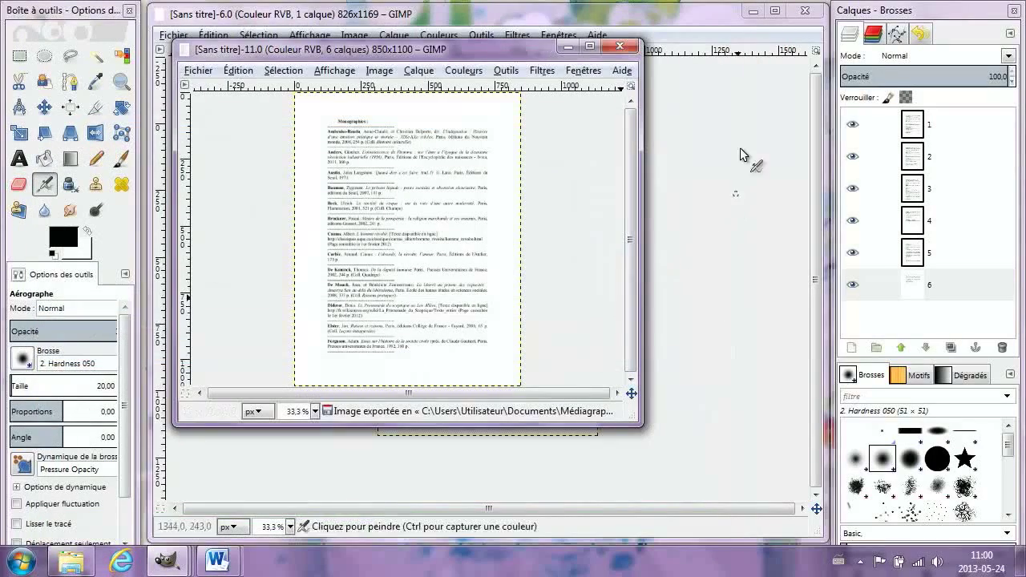
left_click(751, 11)
left_click(568, 47)
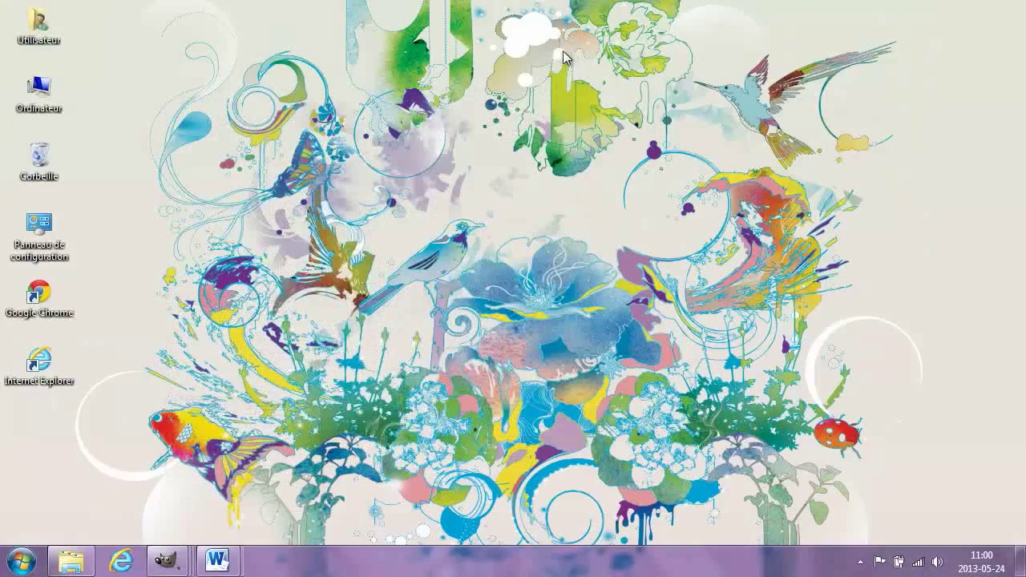
left_click(71, 562)
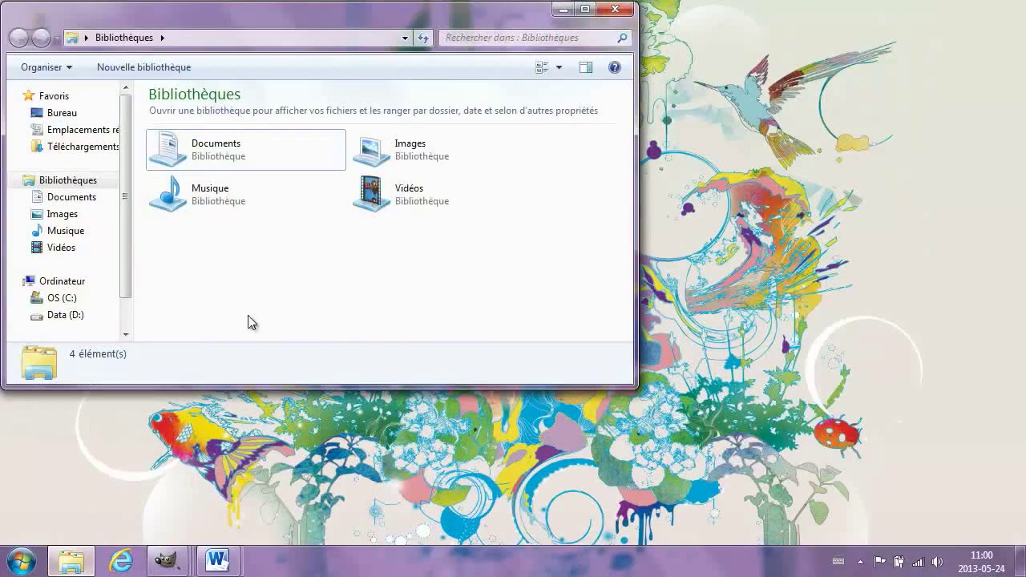
double_click(277, 154)
mouse_move(243, 280)
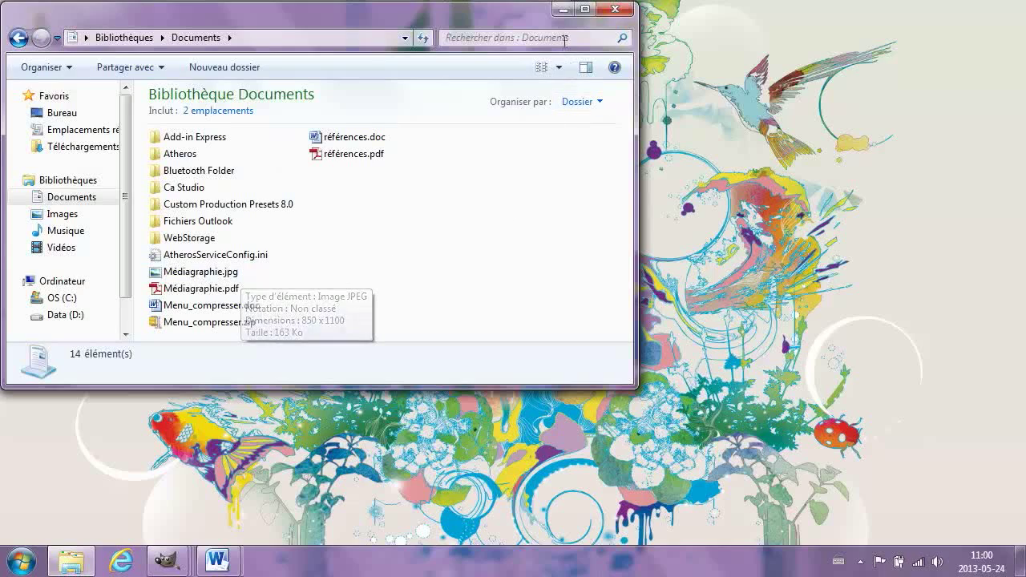
left_click(561, 11)
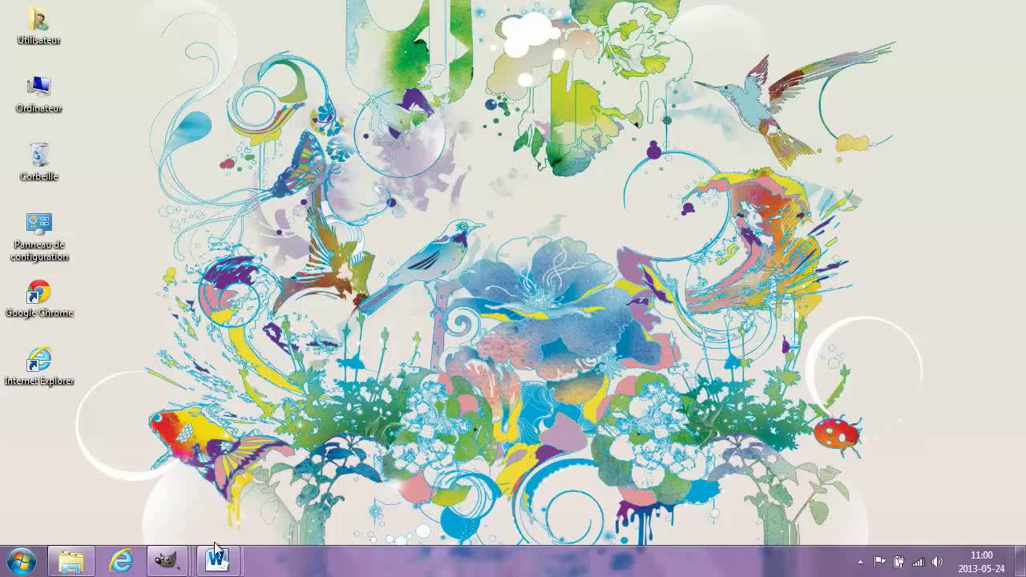
Encrypt références.doc with a password, entering and confirming it, then minimize Word.
mouse_move(220, 558)
left_click(344, 475)
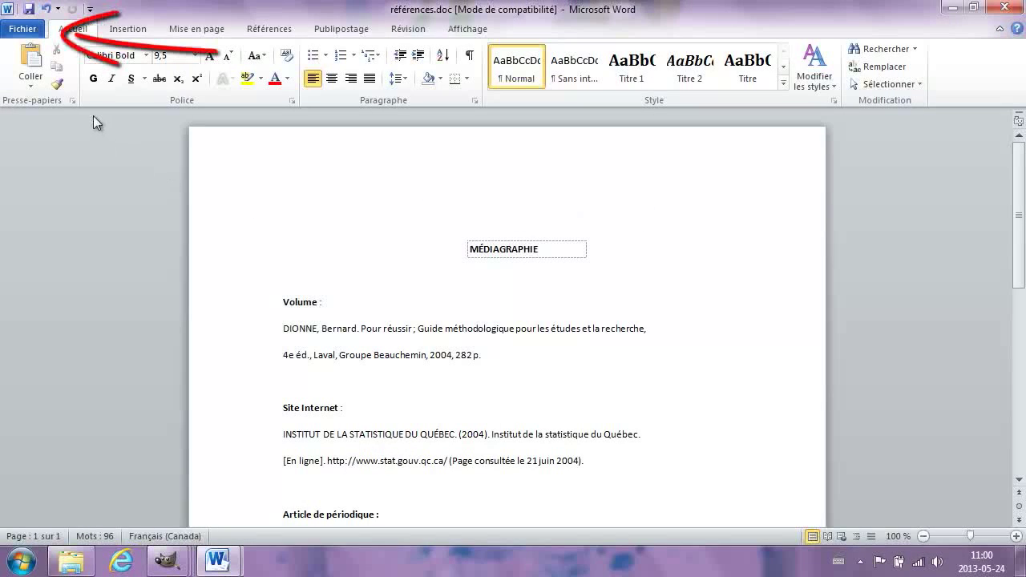
left_click(24, 29)
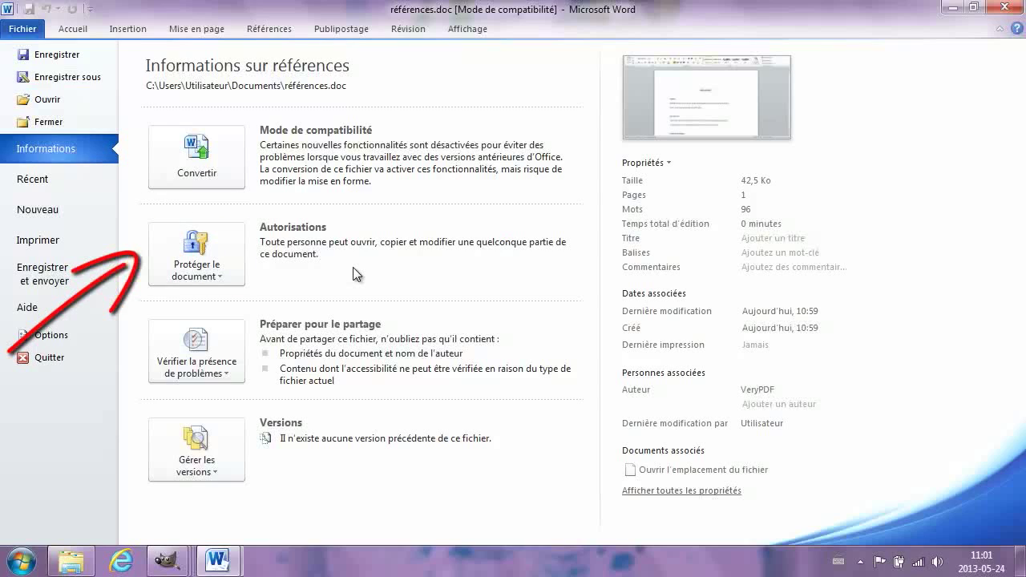
left_click(234, 237)
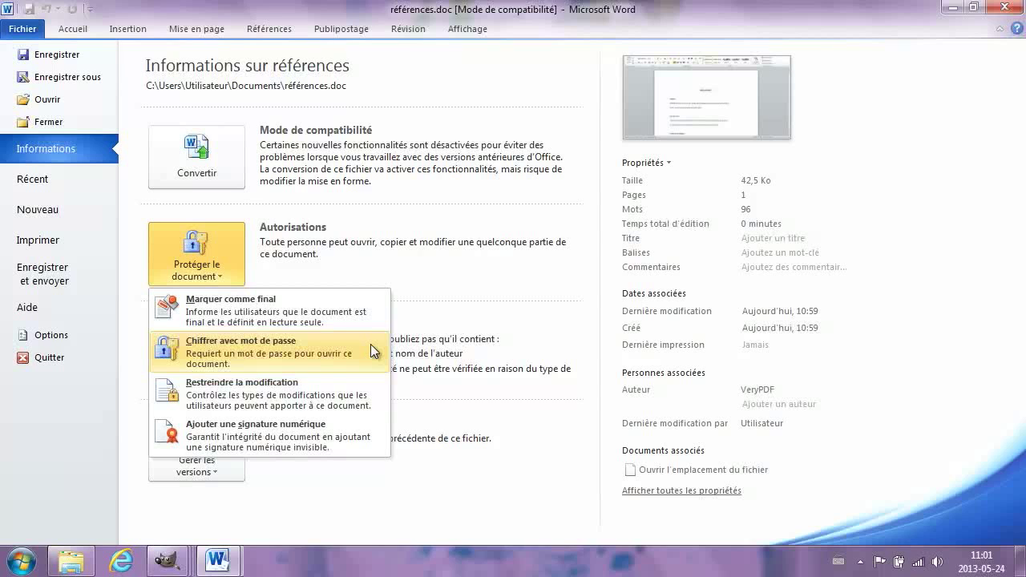
left_click(374, 350)
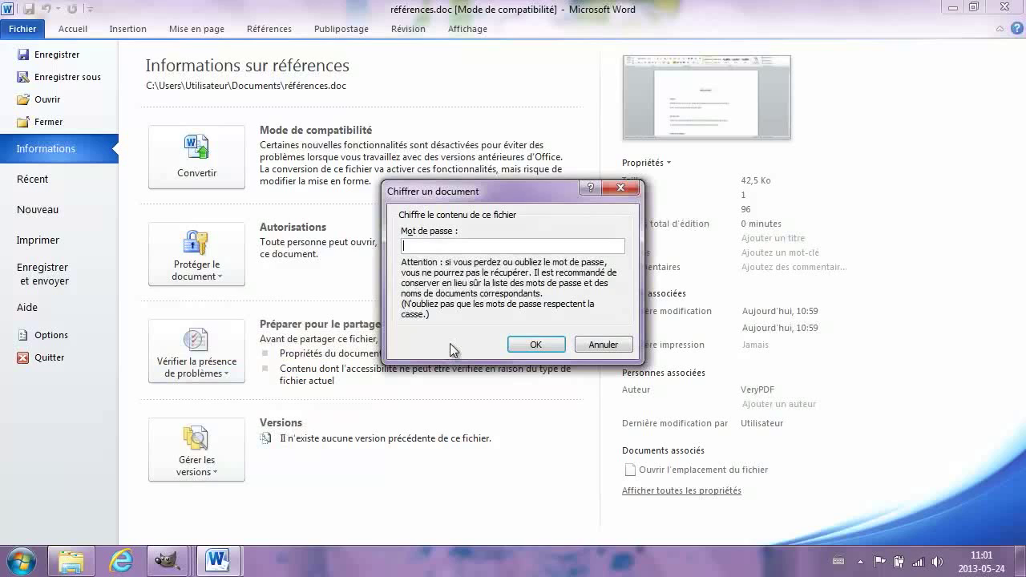
type("123")
left_click(548, 345)
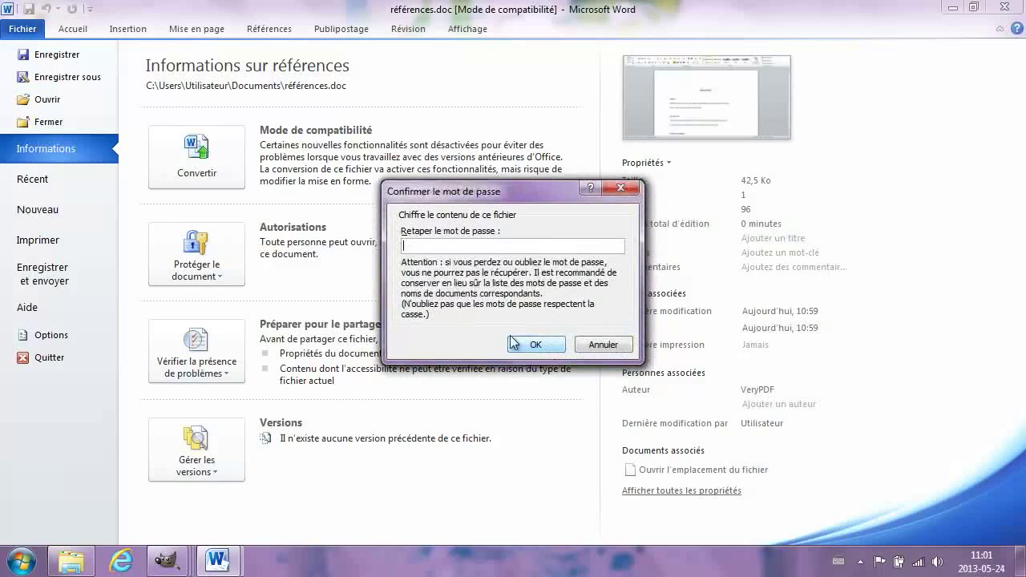
type("123")
left_click(534, 345)
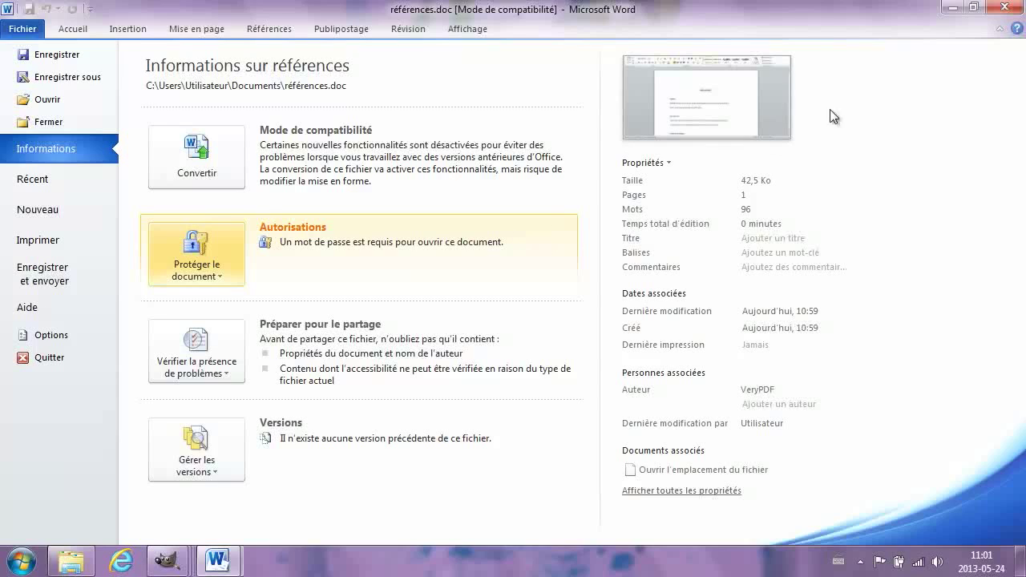
left_click(953, 8)
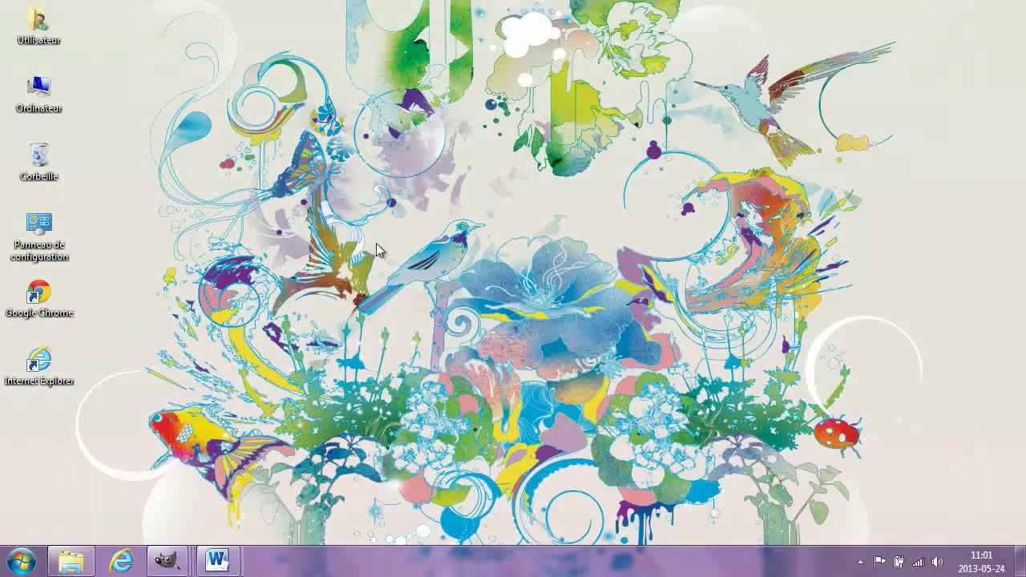